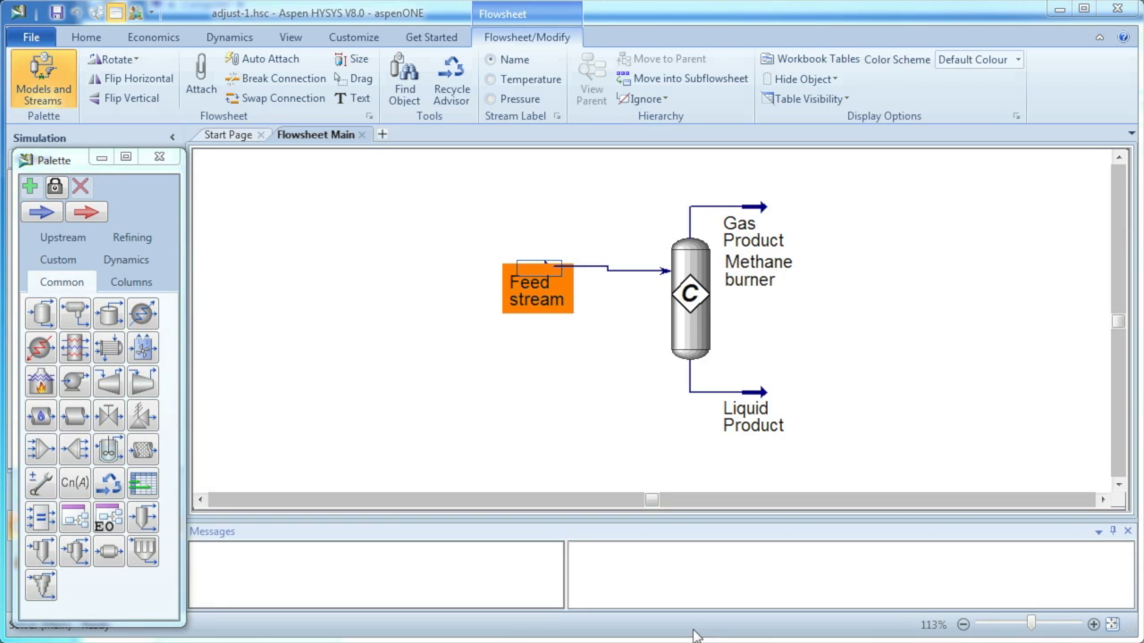
- Inspect the Feed stream composition and check the Methane burner's Gas Product temperature (1206 C)
{"action": "double_click", "coordinate": [539, 277]}
{"action": "left_click", "coordinate": [307, 265]}
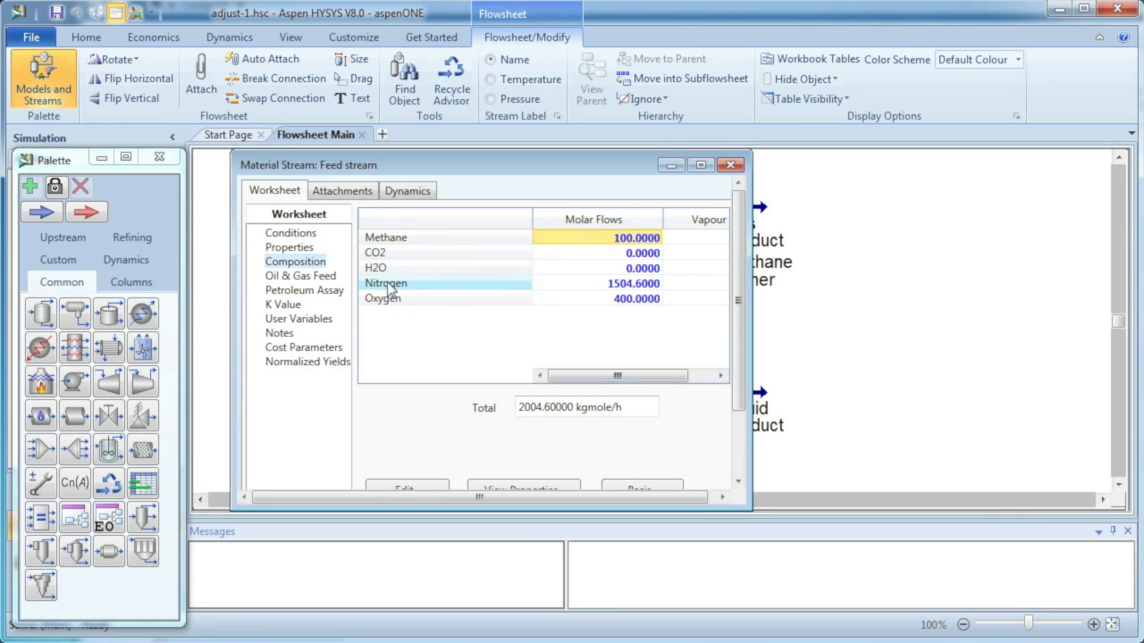
{"action": "left_click", "coordinate": [730, 166]}
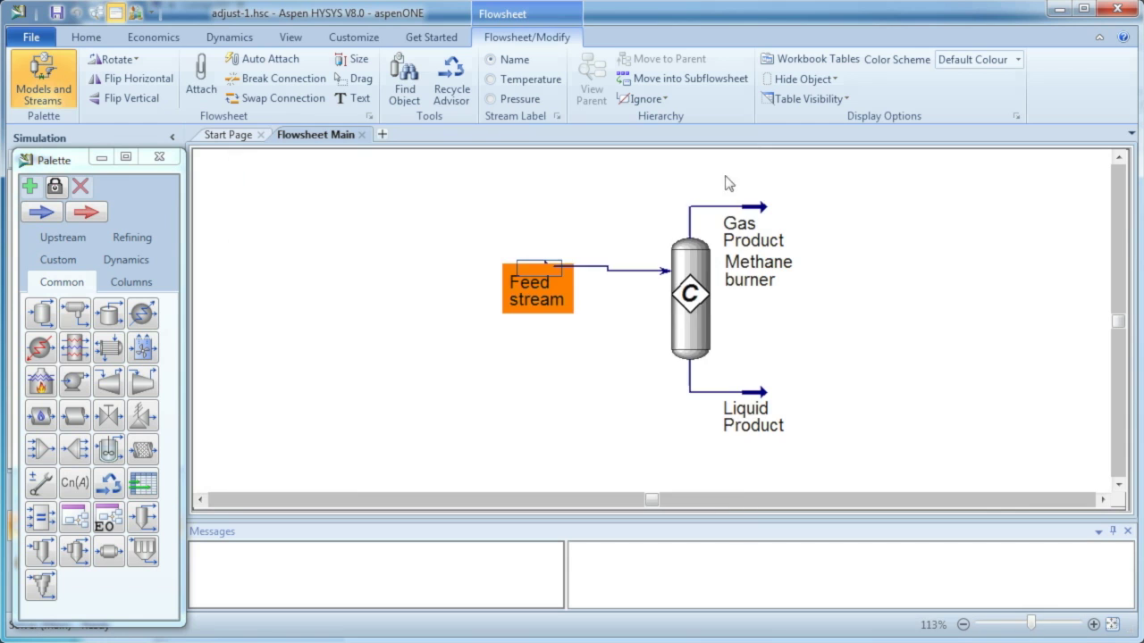
{"action": "mouse_move", "coordinate": [690, 297]}
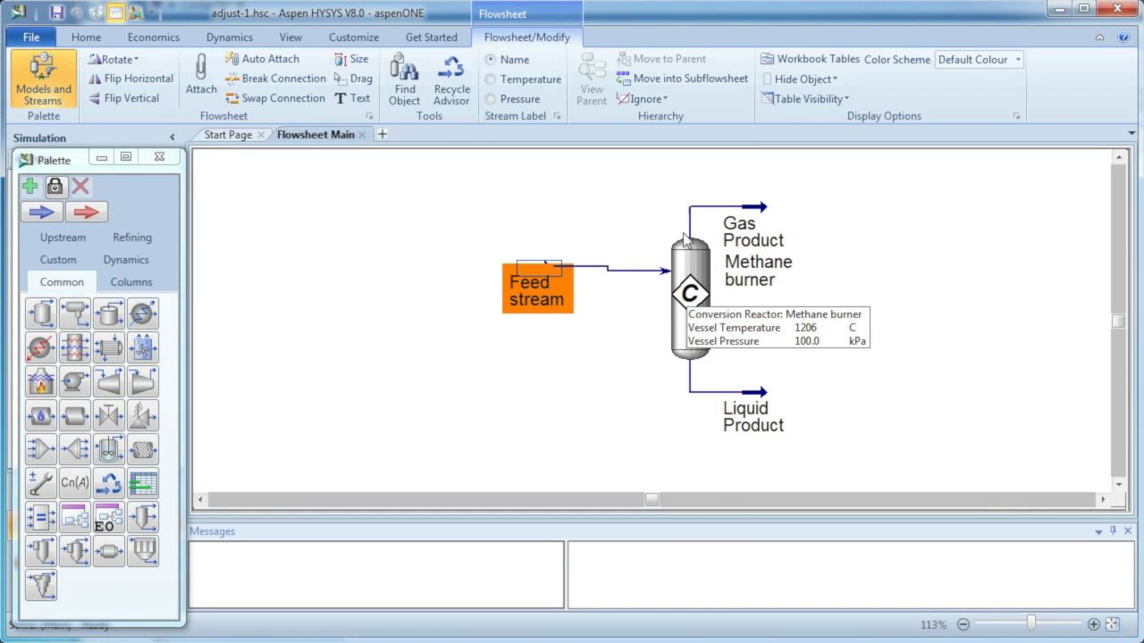
{"action": "mouse_move", "coordinate": [756, 210]}
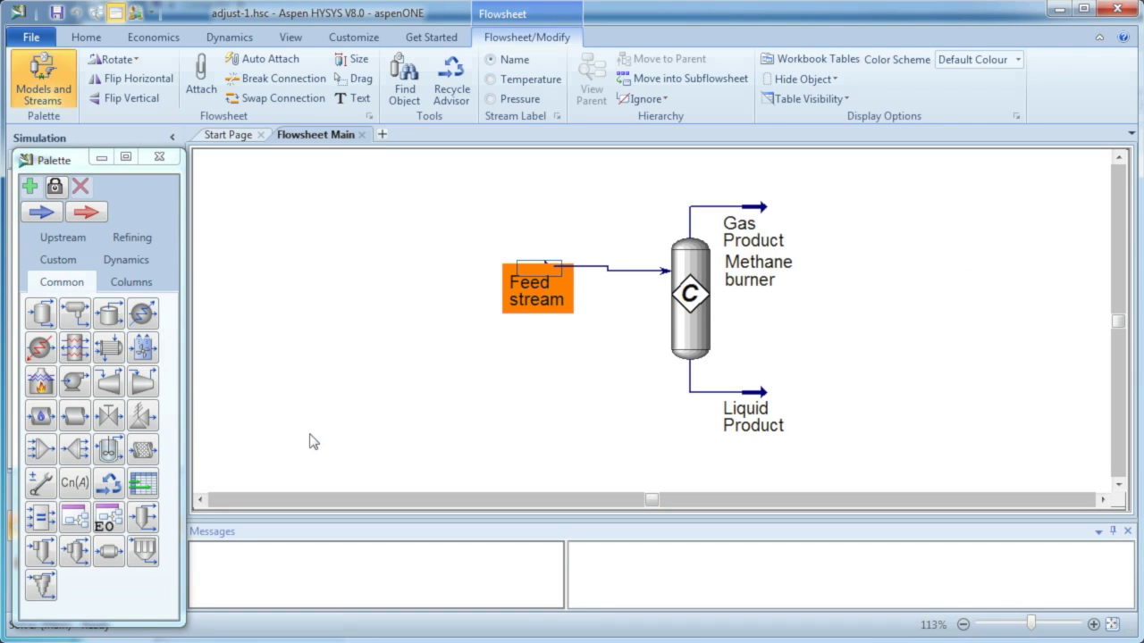
- Place ADJ-1 above the Feed stream and set its adjusted variable to Feed stream Temperature
{"action": "left_click", "coordinate": [40, 484]}
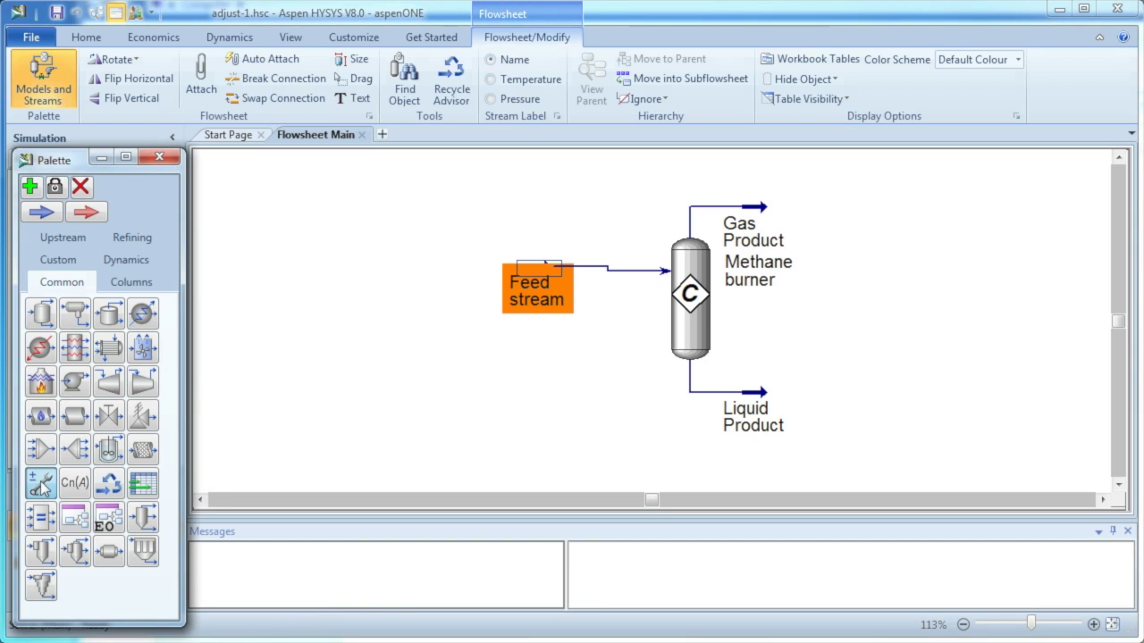
{"action": "left_click", "coordinate": [521, 220]}
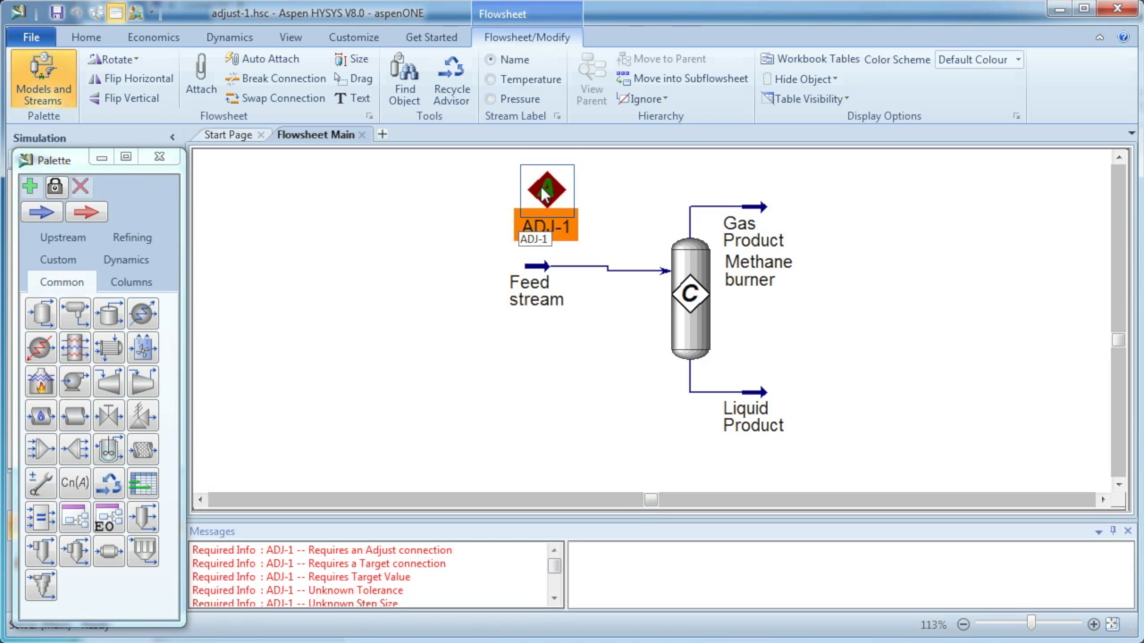
{"action": "double_click", "coordinate": [544, 193]}
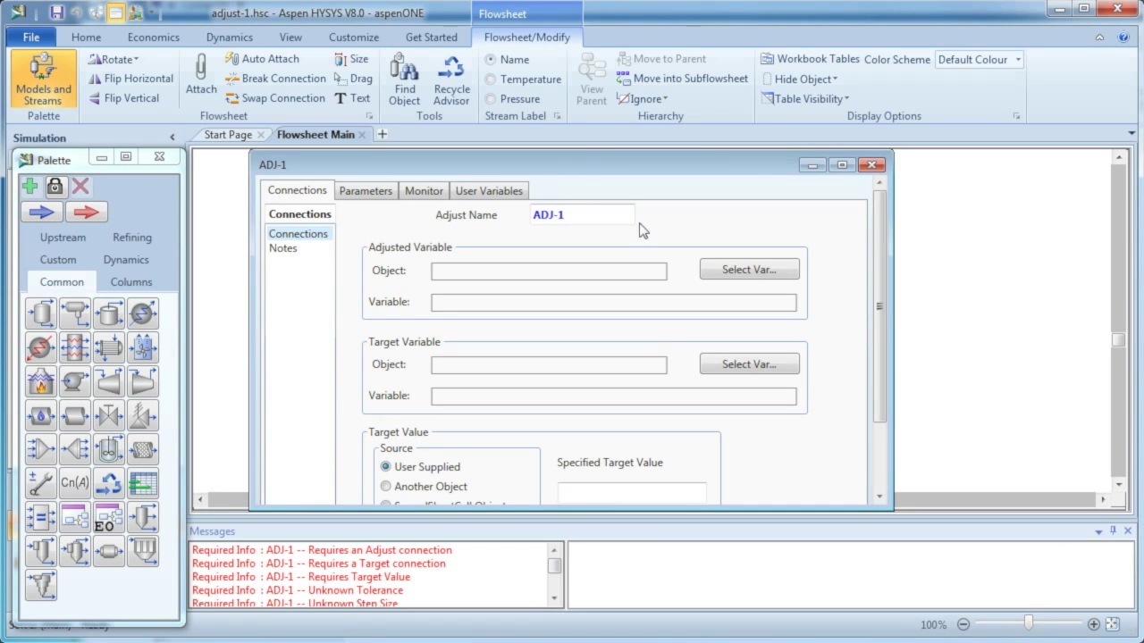
{"action": "left_click_drag", "start_coordinate": [885, 300], "coordinate": [849, 320]}
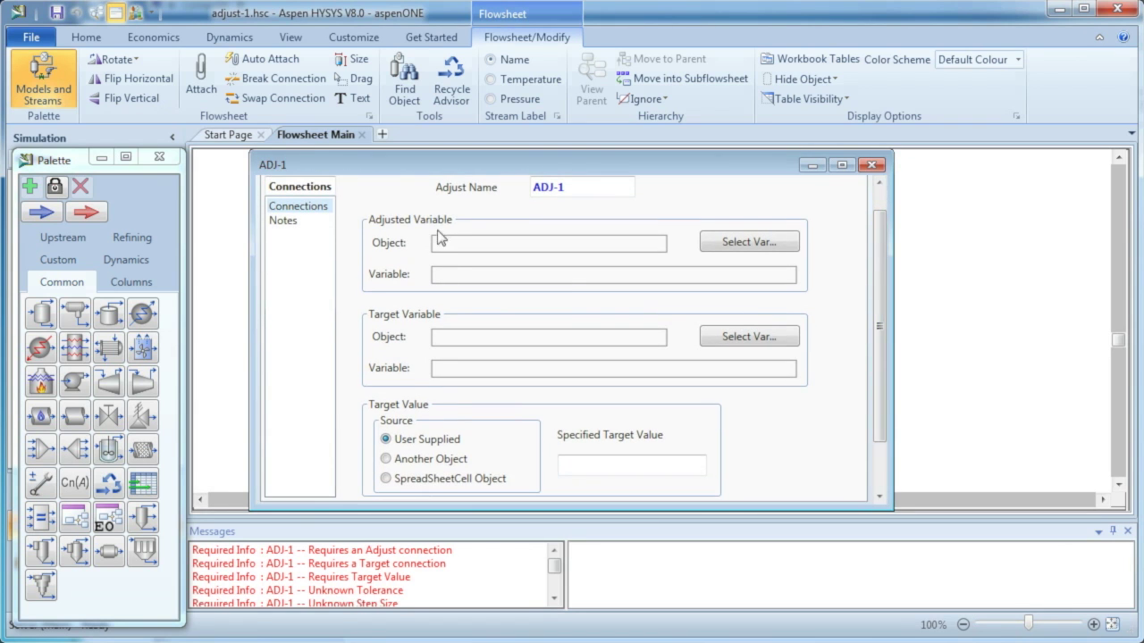
{"action": "left_click", "coordinate": [720, 243]}
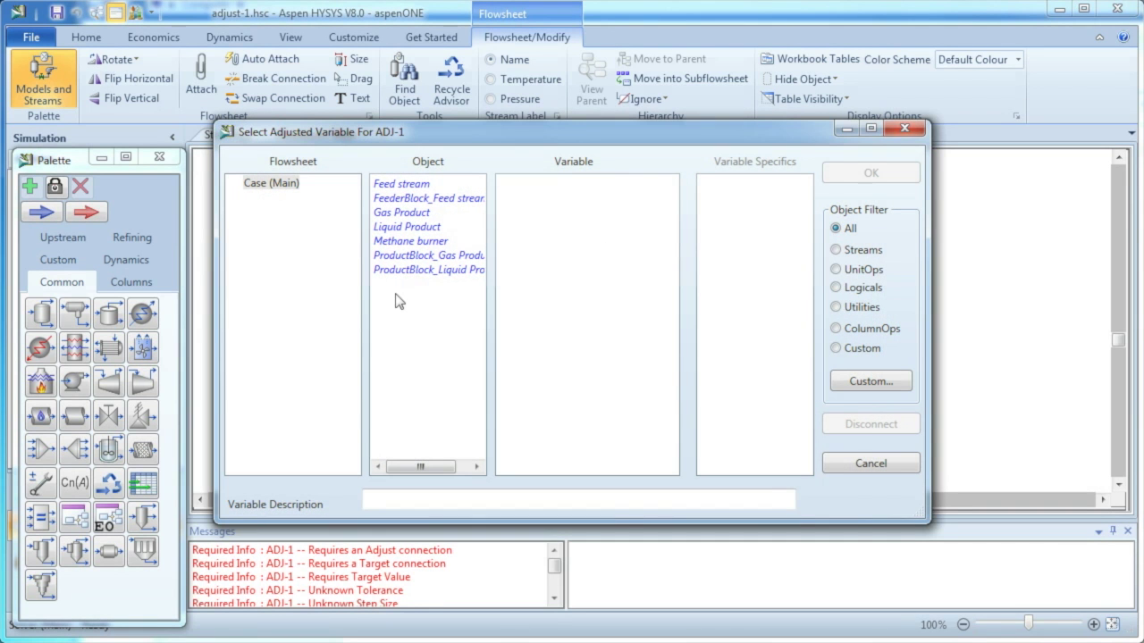
{"action": "left_click", "coordinate": [415, 186]}
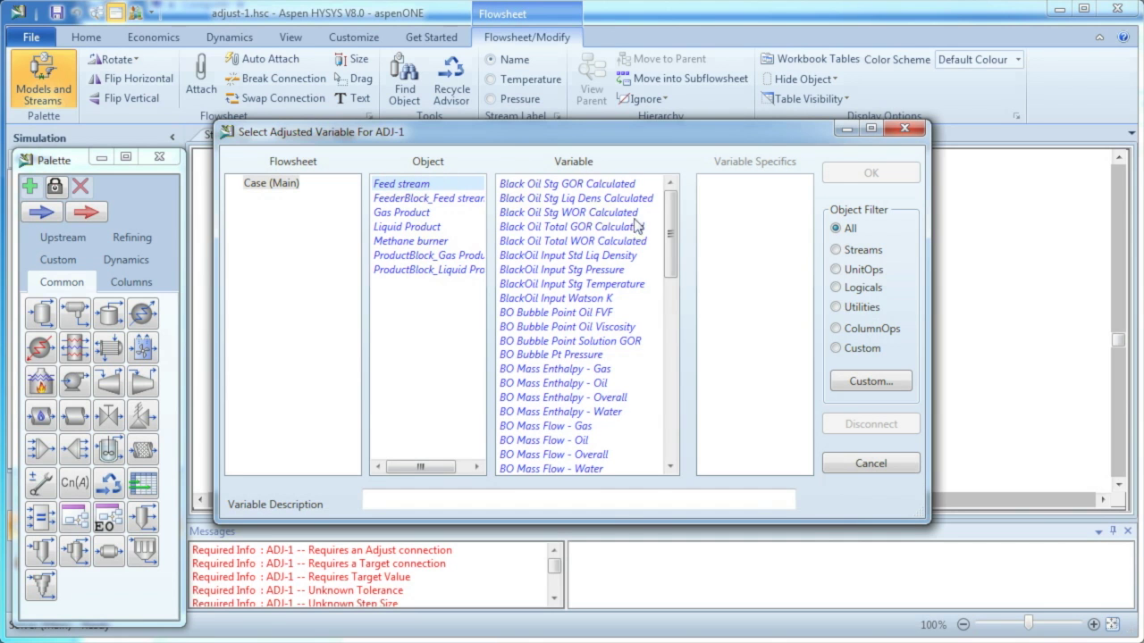
{"action": "left_click_drag", "start_coordinate": [674, 217], "coordinate": [679, 407]}
{"action": "scroll", "coordinate": [680, 414], "scroll_direction": "up", "scroll_amount": 1}
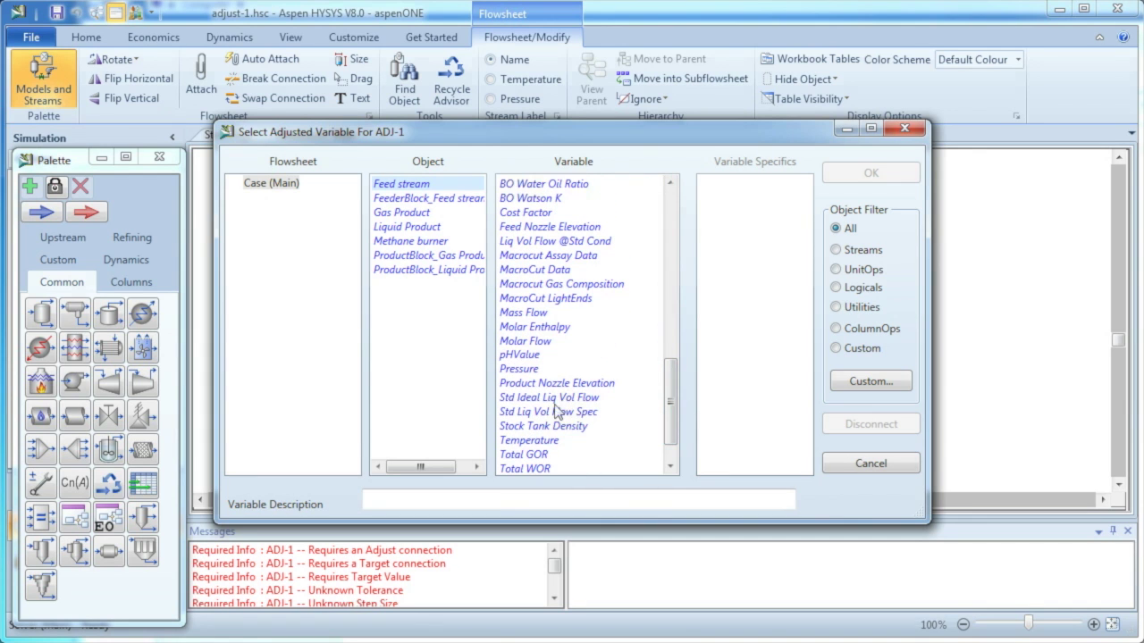
{"action": "left_click", "coordinate": [551, 441]}
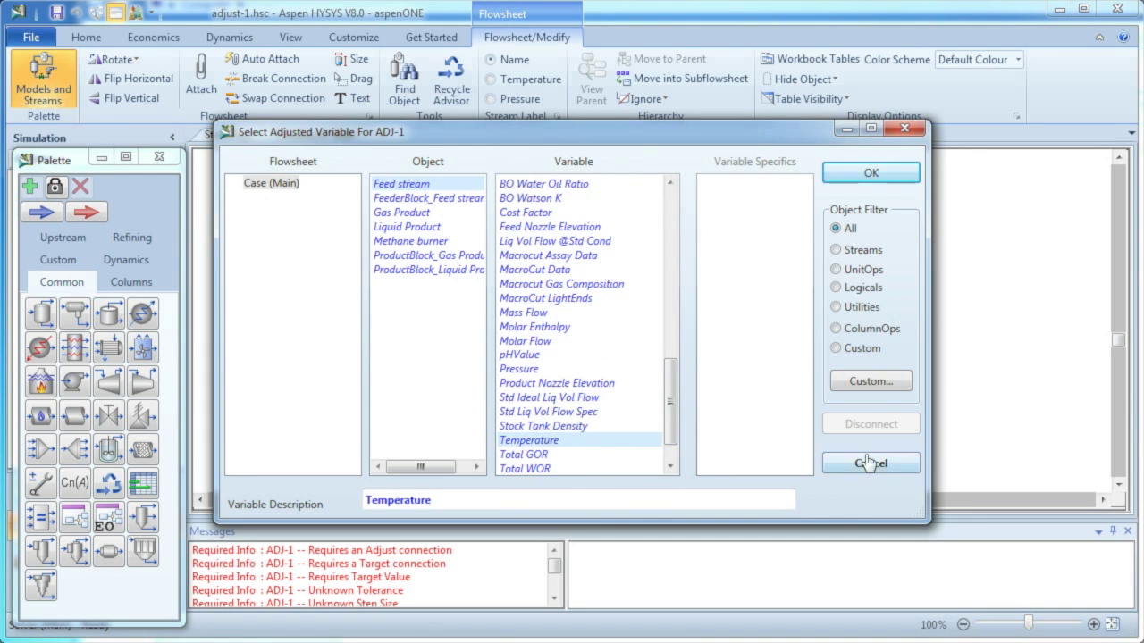
{"action": "left_click", "coordinate": [868, 173]}
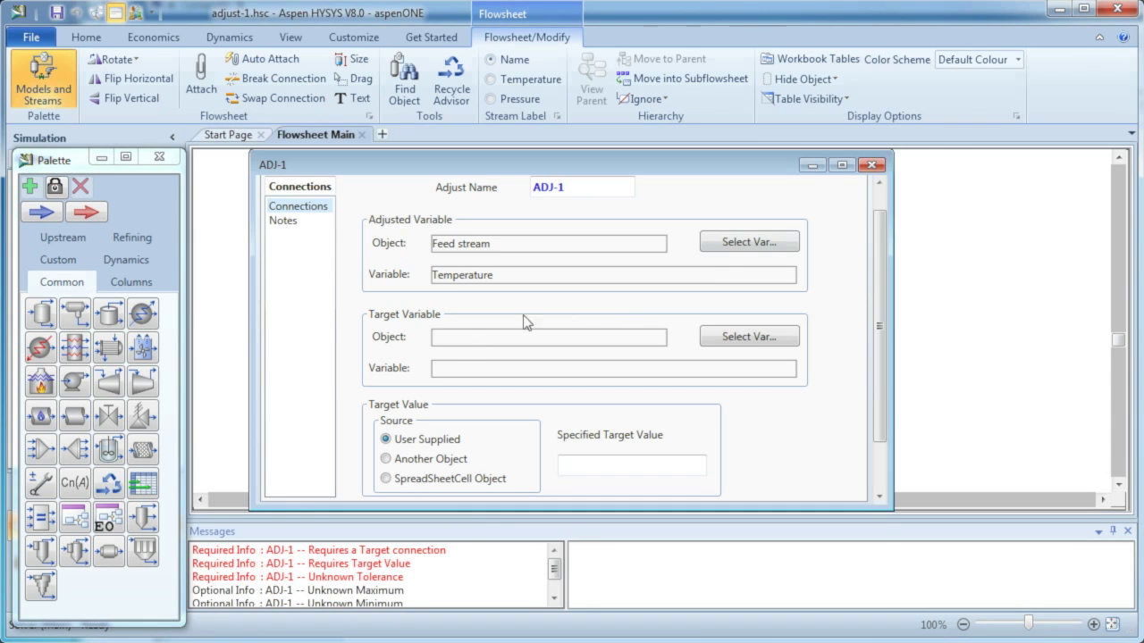
- Set ADJ-1's target variable to Gas Product Temperature
{"action": "left_click", "coordinate": [747, 338]}
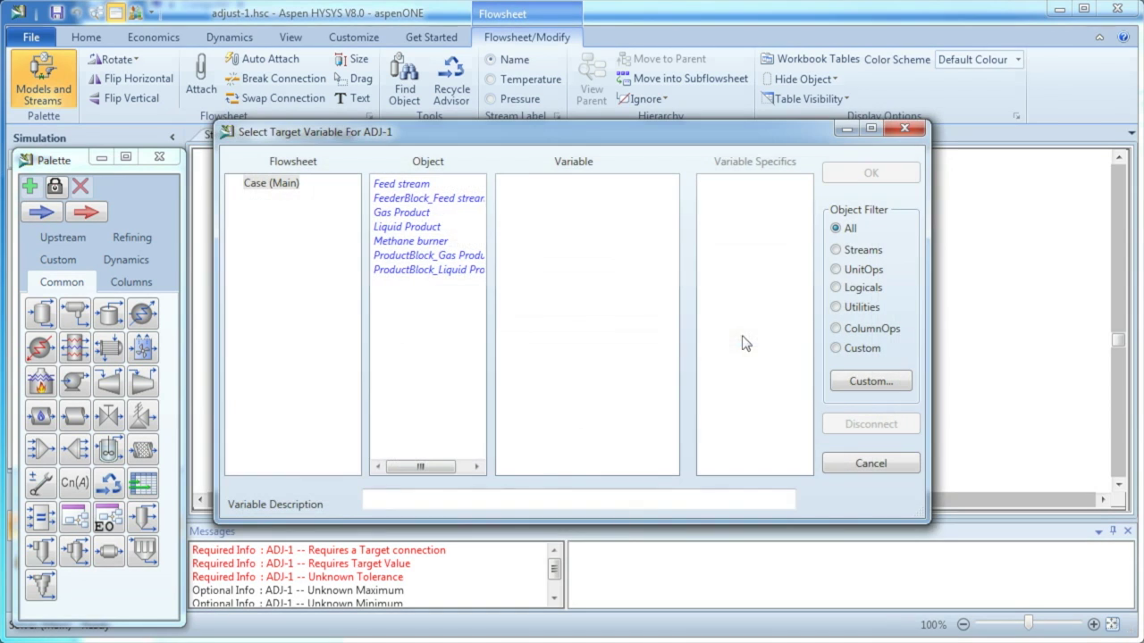
{"action": "left_click", "coordinate": [418, 214]}
{"action": "left_click_drag", "start_coordinate": [672, 210], "coordinate": [685, 443]}
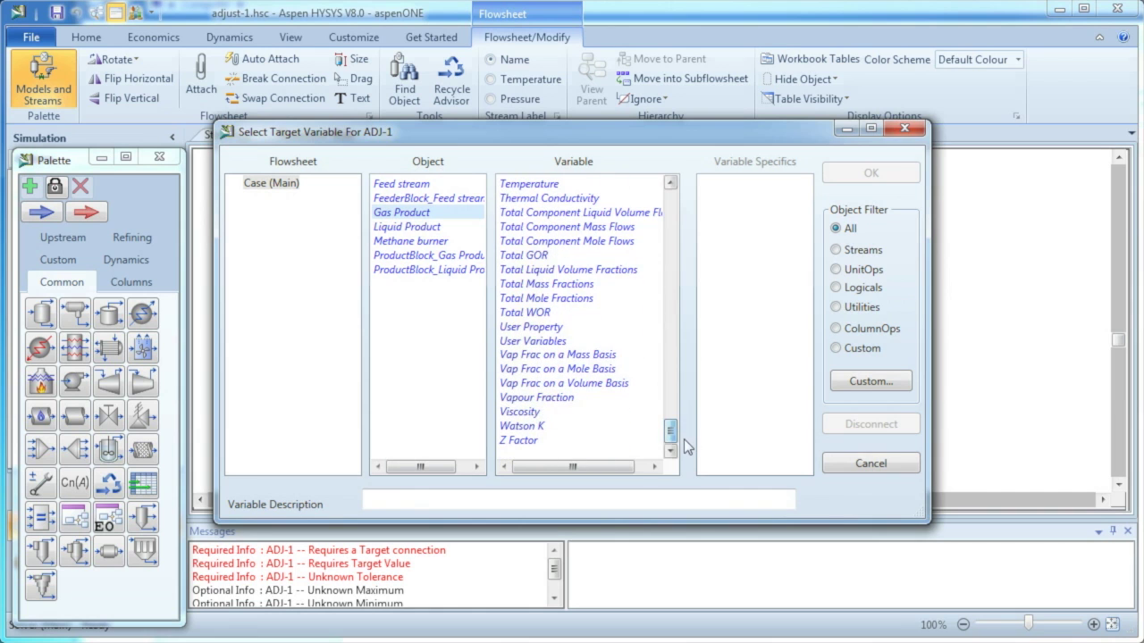
{"action": "left_click", "coordinate": [533, 186]}
{"action": "left_click", "coordinate": [848, 171]}
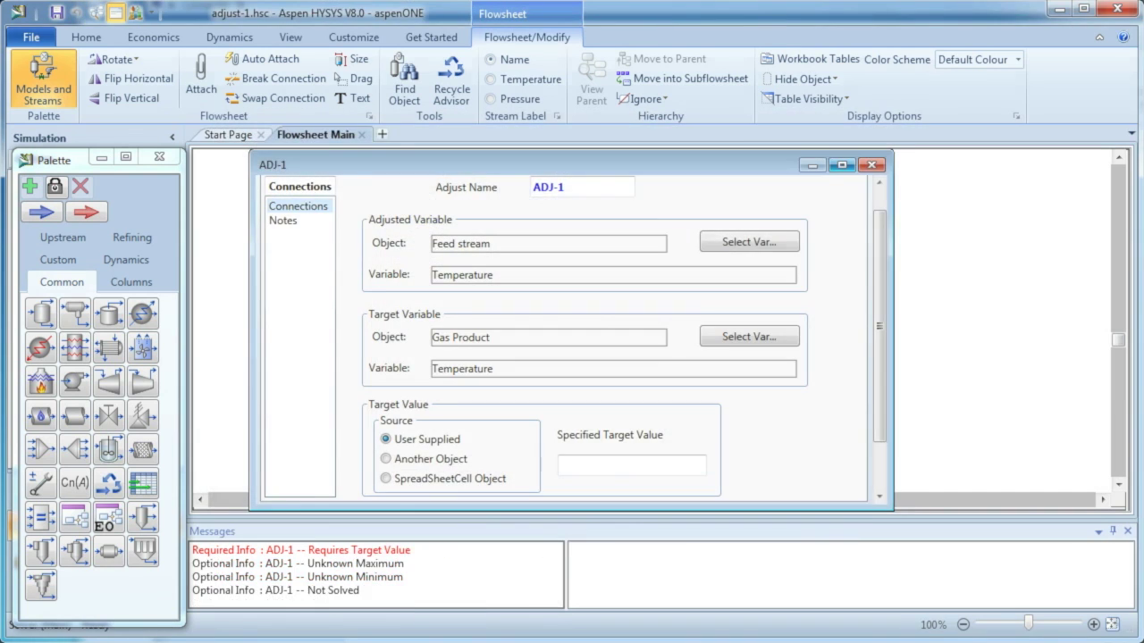
{"action": "scroll", "coordinate": [880, 251], "scroll_direction": "down", "scroll_amount": 3}
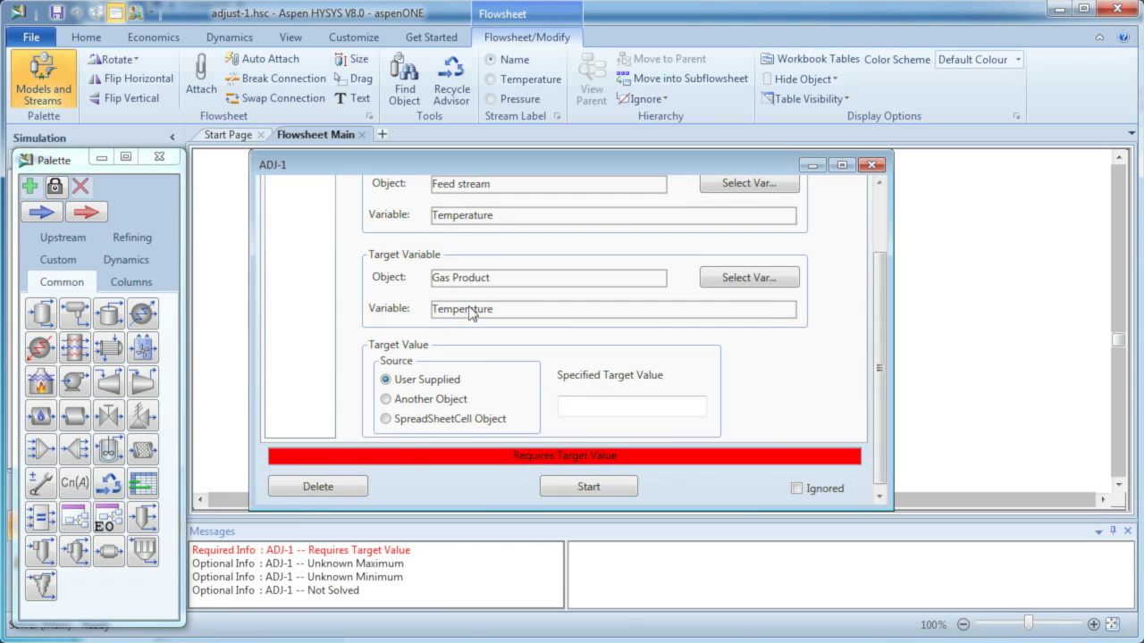
- Enter a 1250 C target and run ADJ-1, converging with the Feed stream at 80.00 C
{"action": "left_click", "coordinate": [583, 409]}
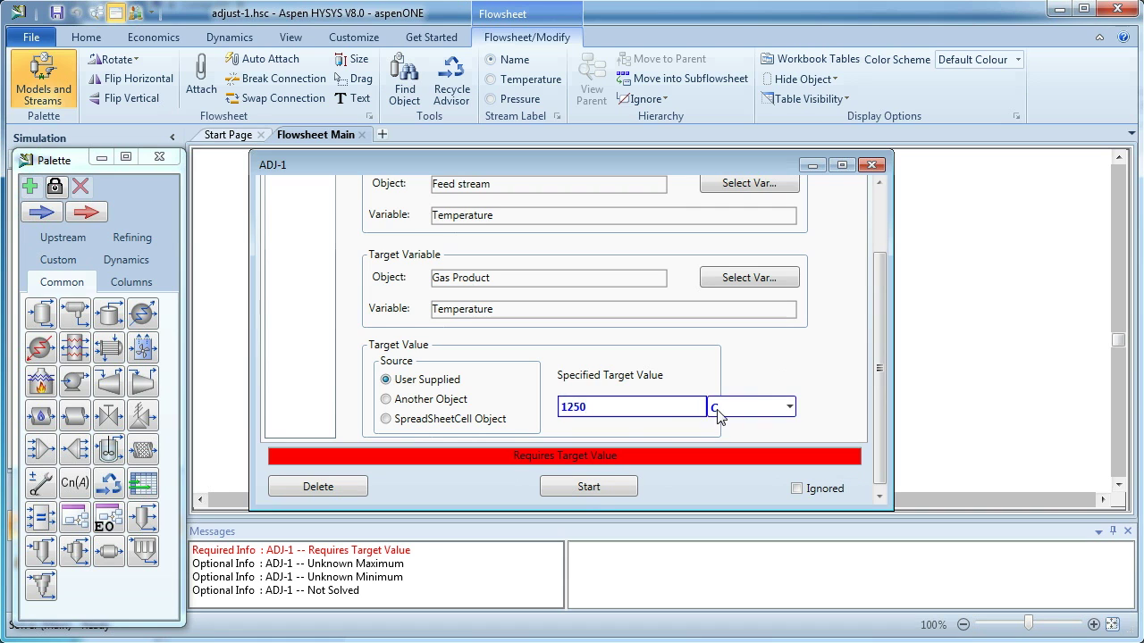
{"action": "left_click", "coordinate": [587, 487]}
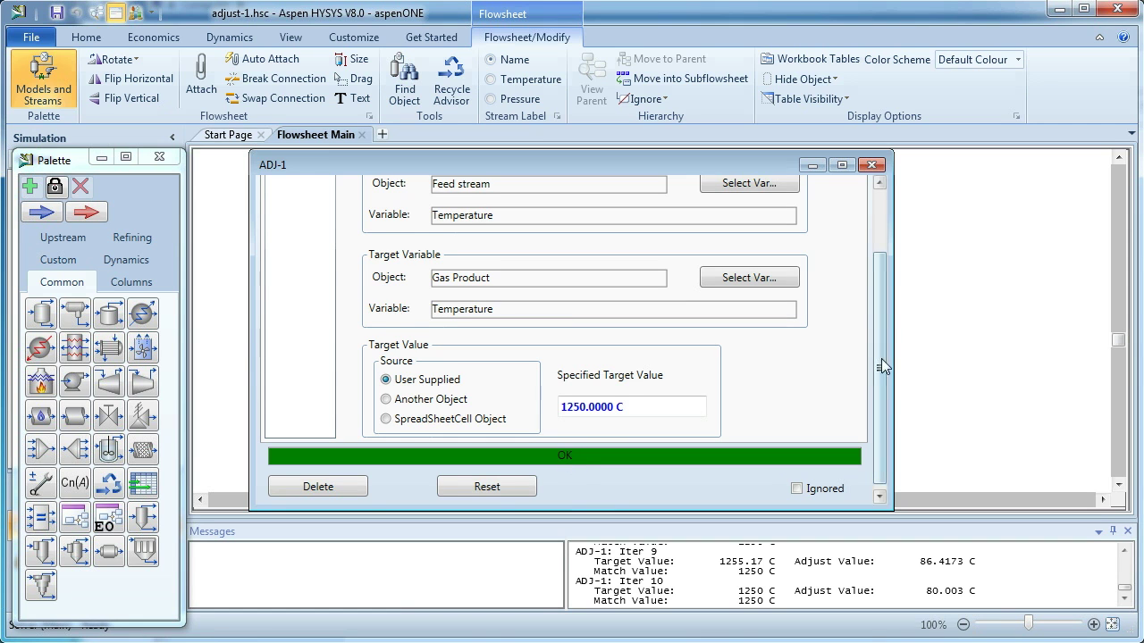
{"action": "left_click_drag", "start_coordinate": [880, 368], "coordinate": [884, 270]}
{"action": "left_click", "coordinate": [872, 166]}
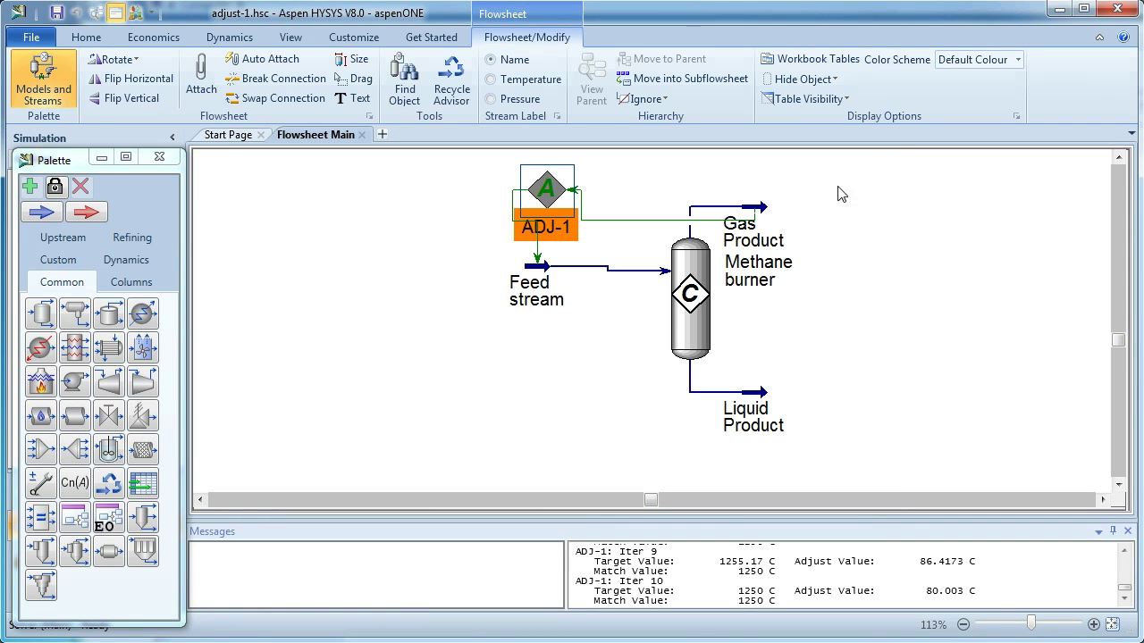
{"action": "mouse_move", "coordinate": [766, 212]}
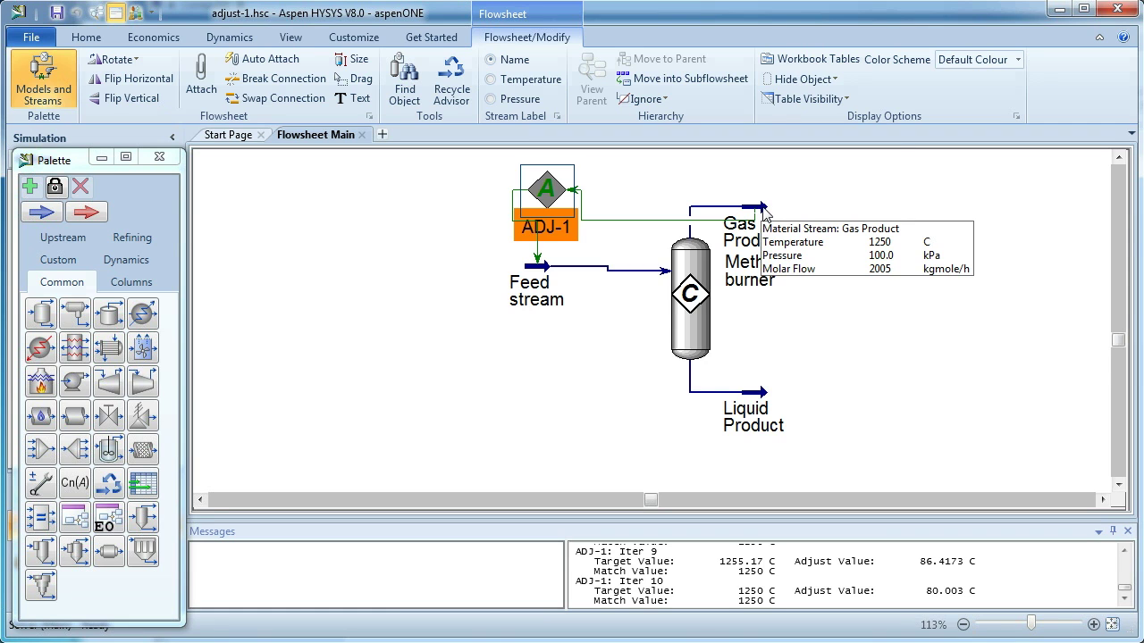
{"action": "mouse_move", "coordinate": [541, 281]}
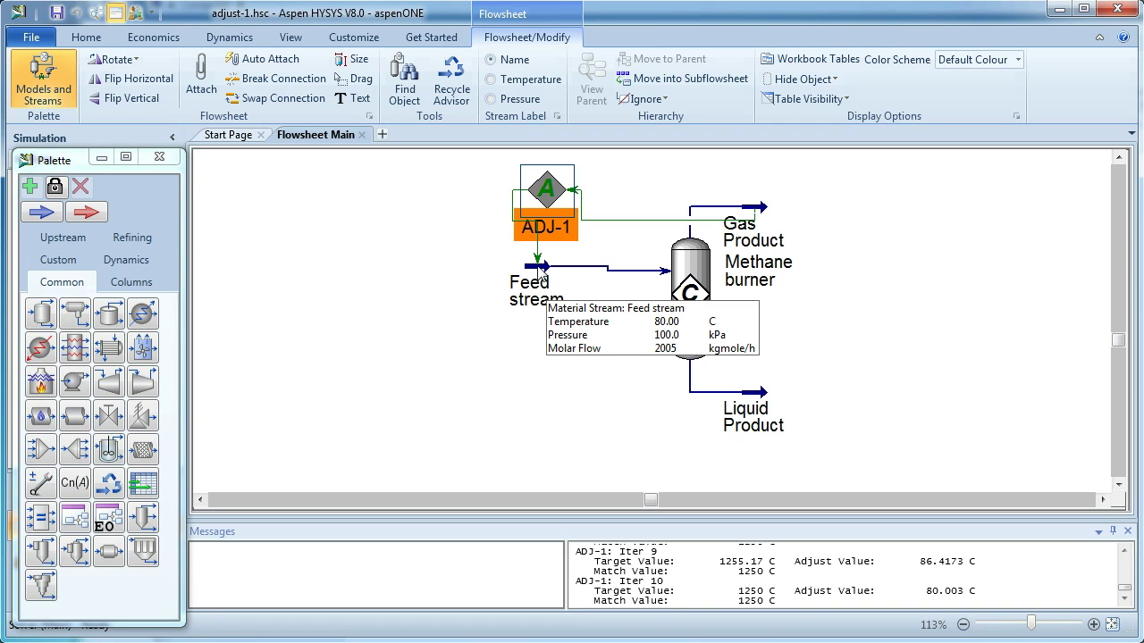
- Open and activate adjust-2.hsc from recent cases, moving the Palette to the left edge
{"action": "left_click", "coordinate": [31, 39]}
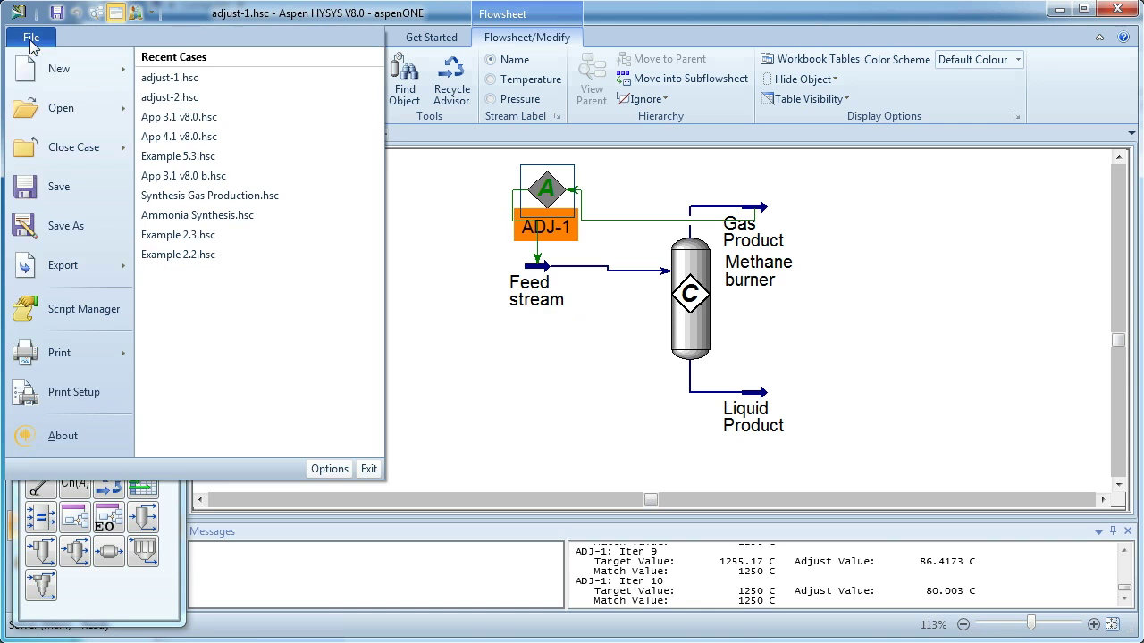
{"action": "left_click", "coordinate": [164, 98]}
{"action": "left_click", "coordinate": [578, 300]}
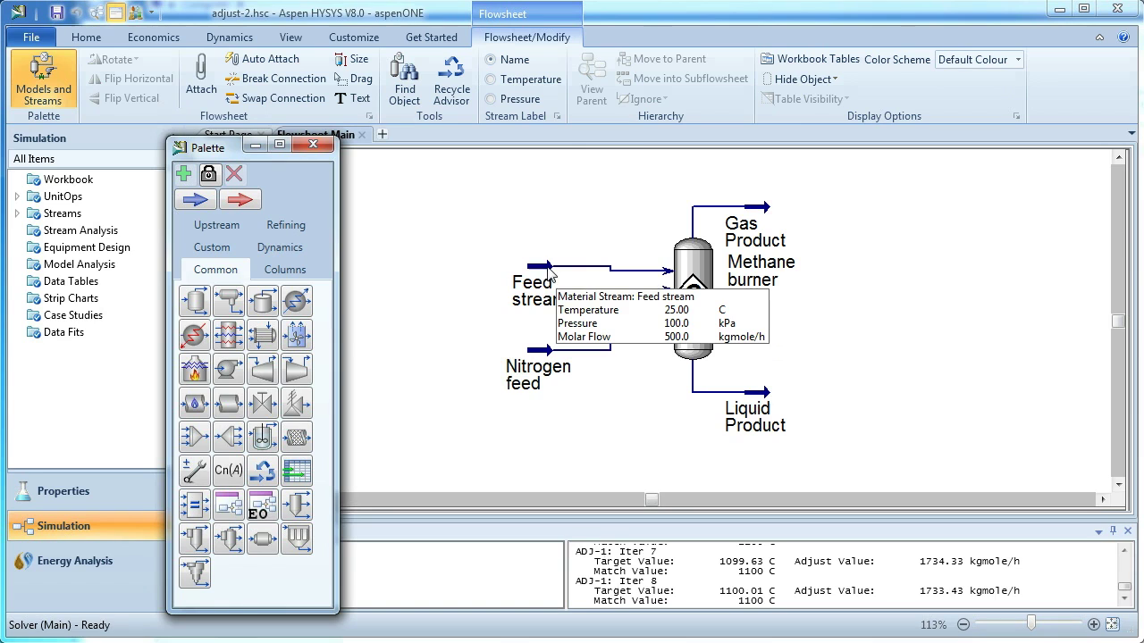
{"action": "mouse_move", "coordinate": [536, 355]}
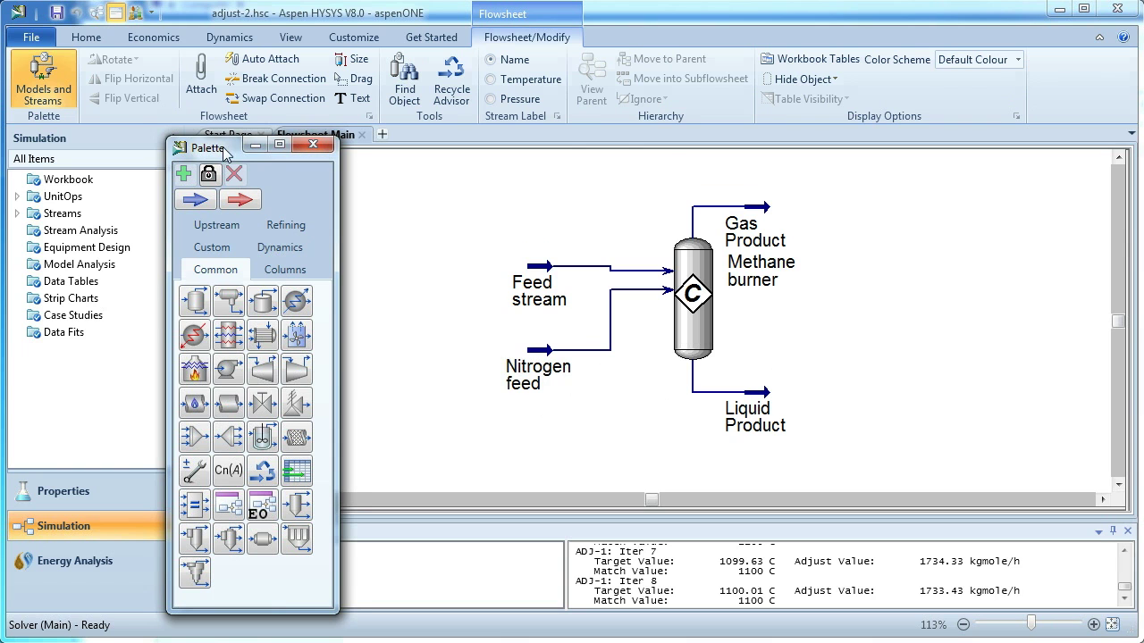
{"action": "left_click_drag", "start_coordinate": [224, 154], "coordinate": [67, 126]}
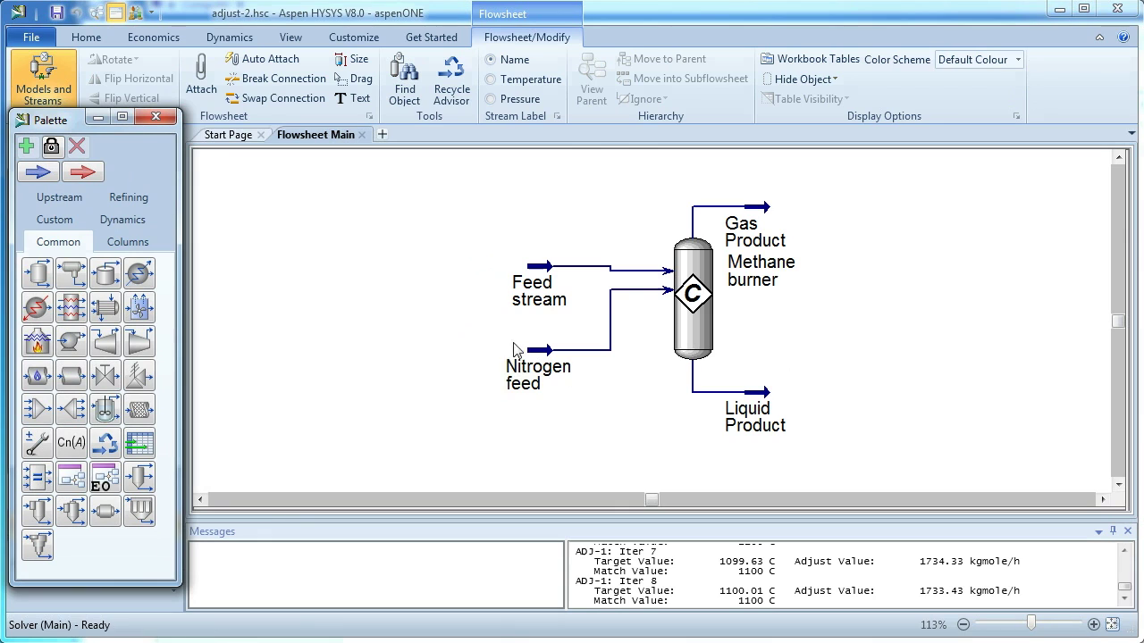
{"action": "mouse_move", "coordinate": [554, 374]}
{"action": "mouse_move", "coordinate": [705, 287]}
- Place ADJ-1 left of the feeds and set its adjusted variable to Nitrogen feed Molar Flow
{"action": "left_click", "coordinate": [38, 444]}
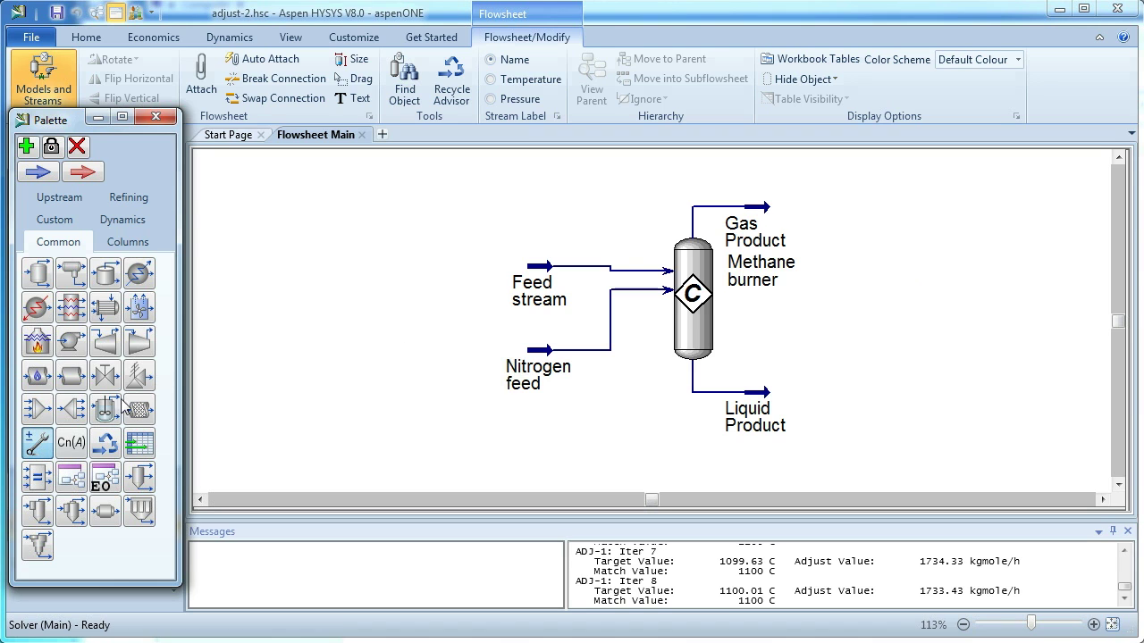
{"action": "left_click", "coordinate": [433, 235]}
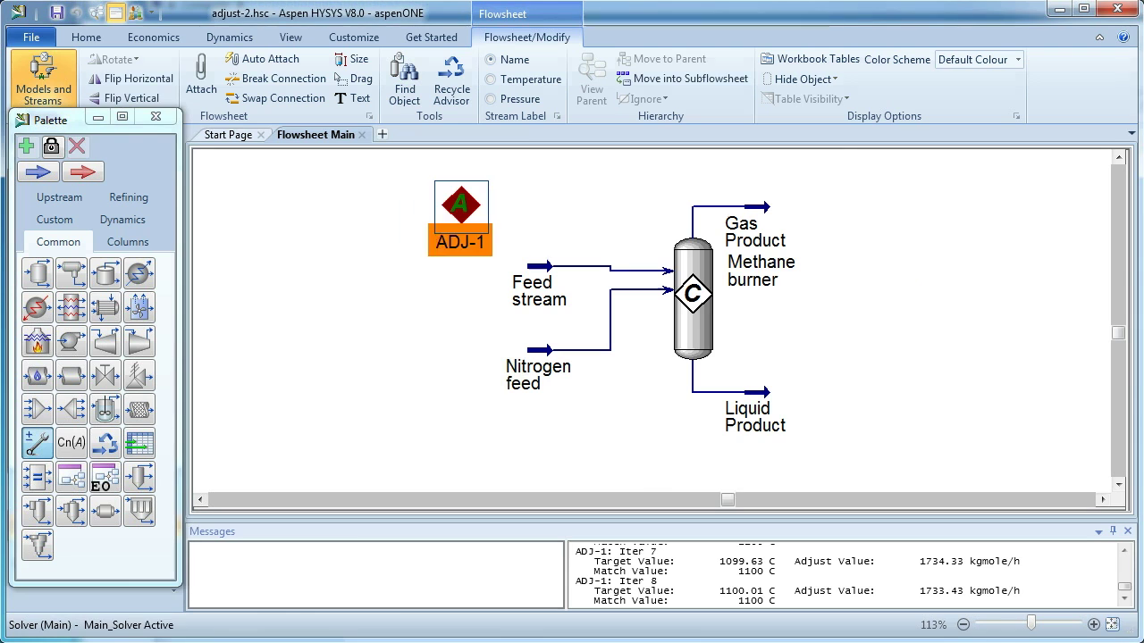
{"action": "double_click", "coordinate": [457, 212]}
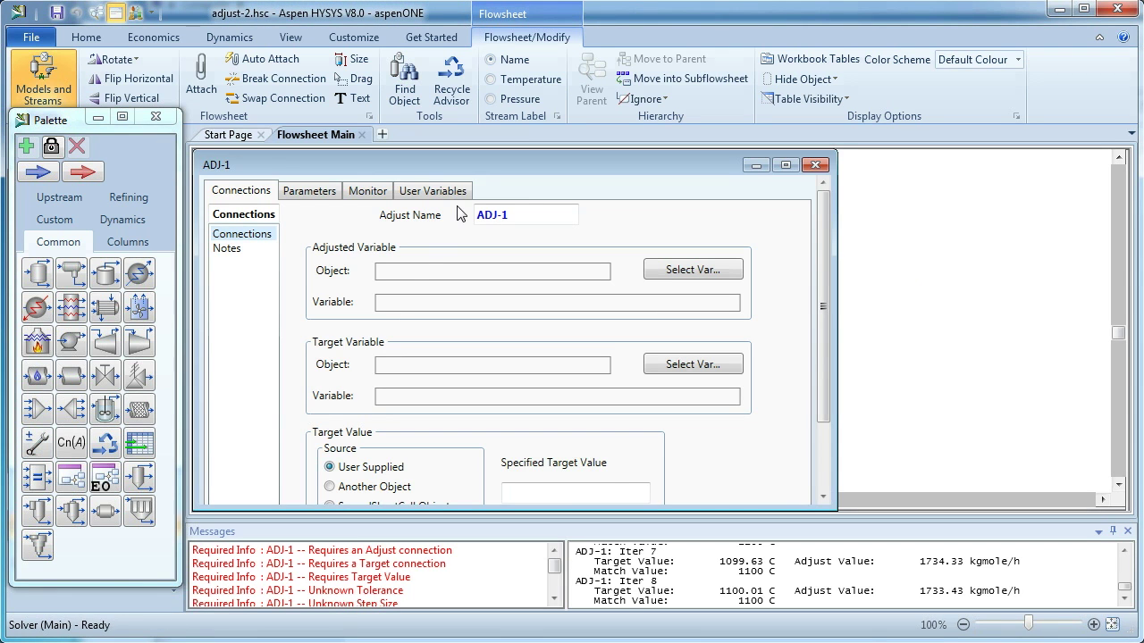
{"action": "left_click", "coordinate": [666, 275]}
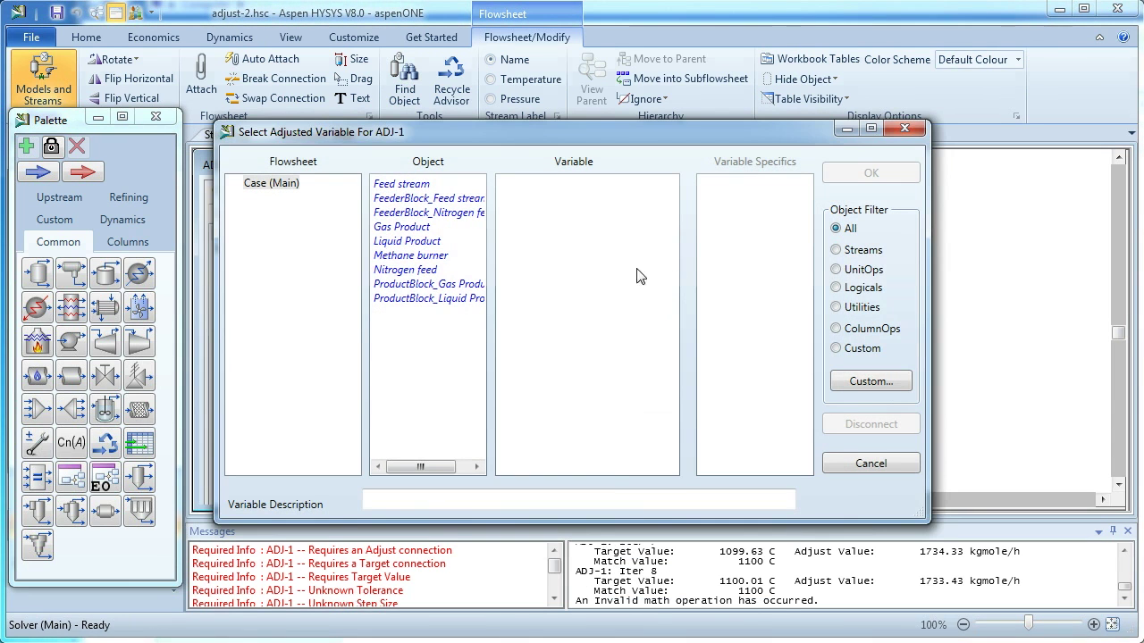
{"action": "left_click", "coordinate": [411, 270]}
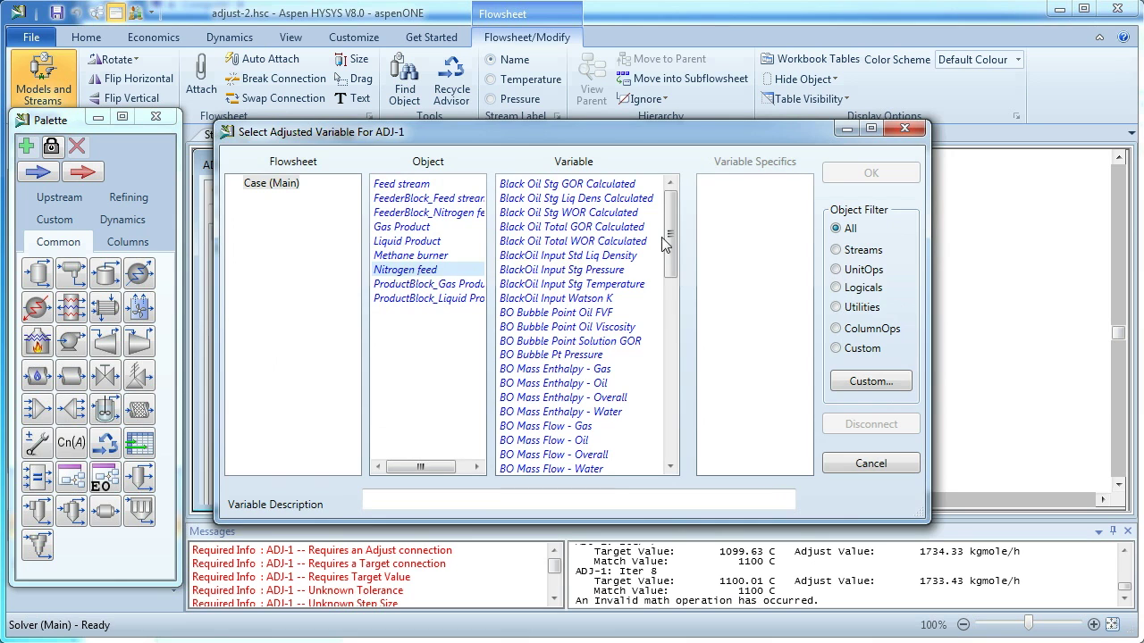
{"action": "left_click_drag", "start_coordinate": [672, 234], "coordinate": [689, 402]}
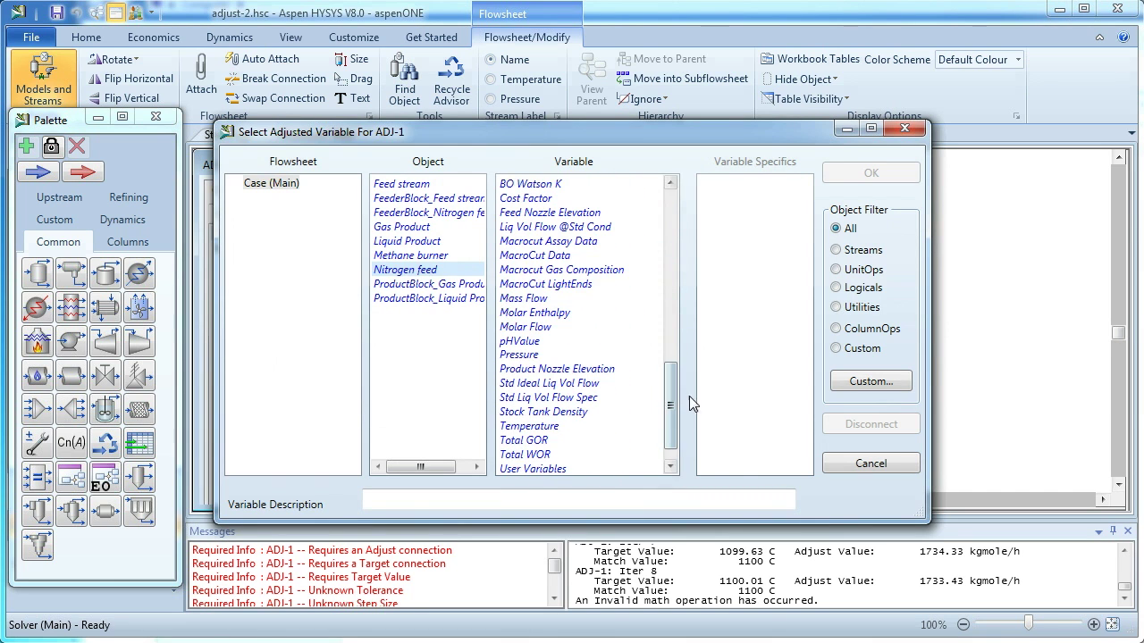
{"action": "left_click", "coordinate": [530, 327]}
{"action": "left_click", "coordinate": [871, 173]}
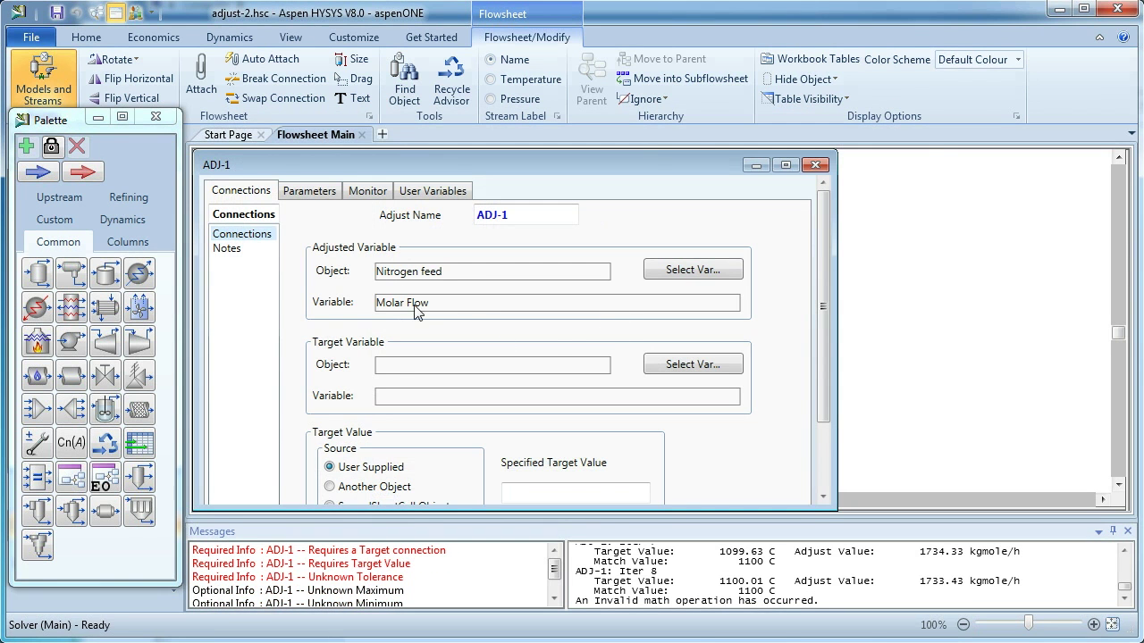
- Set ADJ-1's target variable to Gas Product Temperature and begin entering 1150 C
{"action": "left_click", "coordinate": [675, 366]}
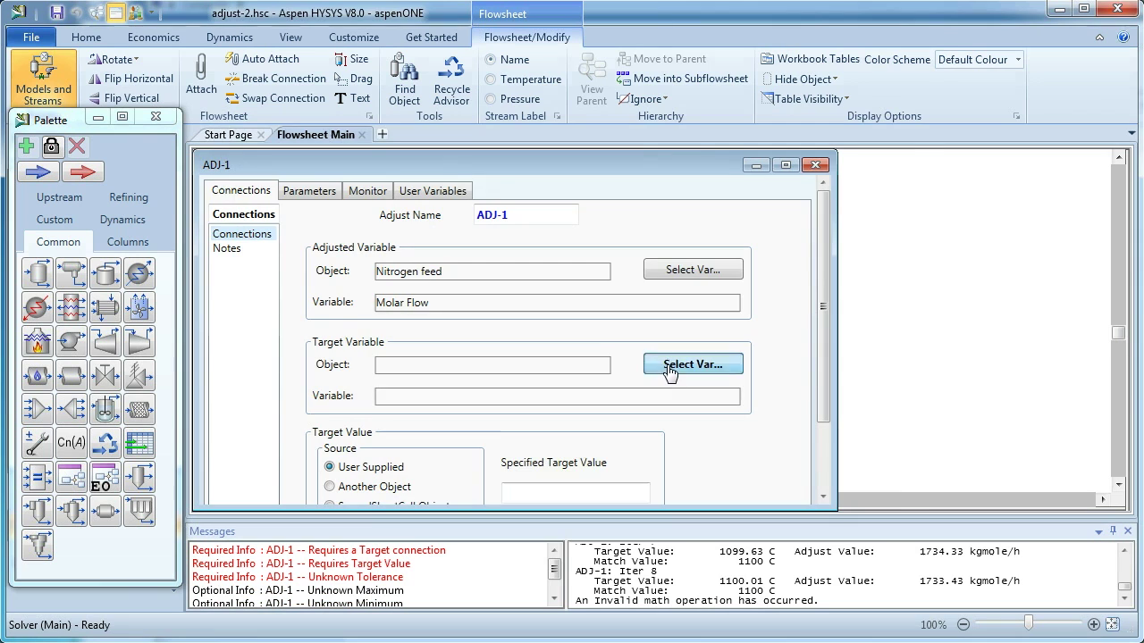
{"action": "left_click", "coordinate": [416, 228]}
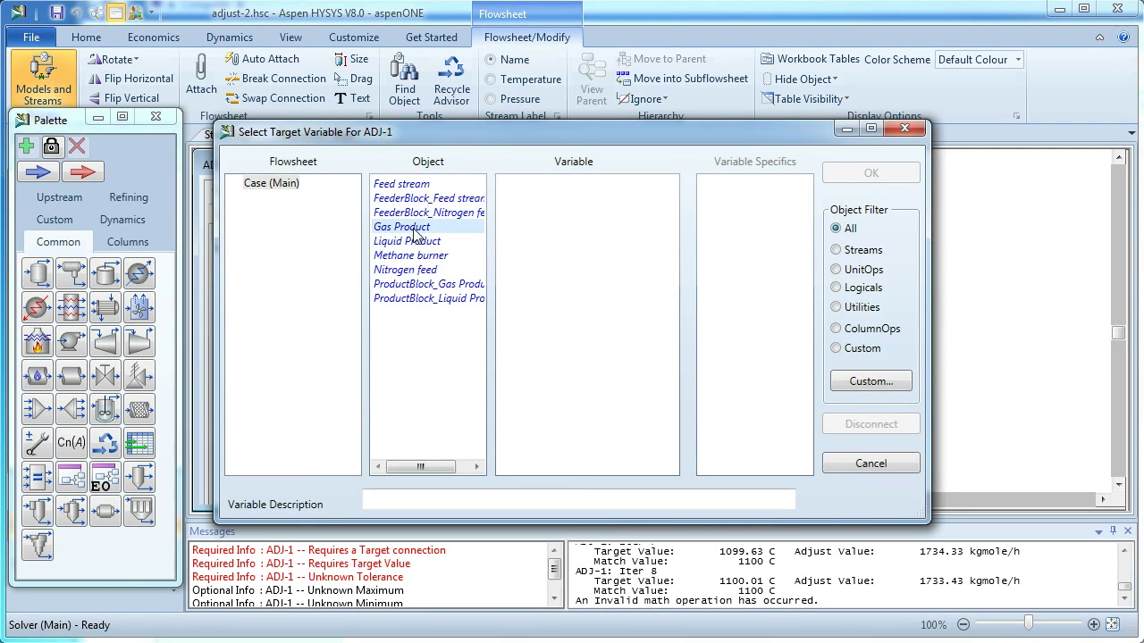
{"action": "left_click_drag", "start_coordinate": [672, 208], "coordinate": [674, 427]}
{"action": "left_click", "coordinate": [552, 299]}
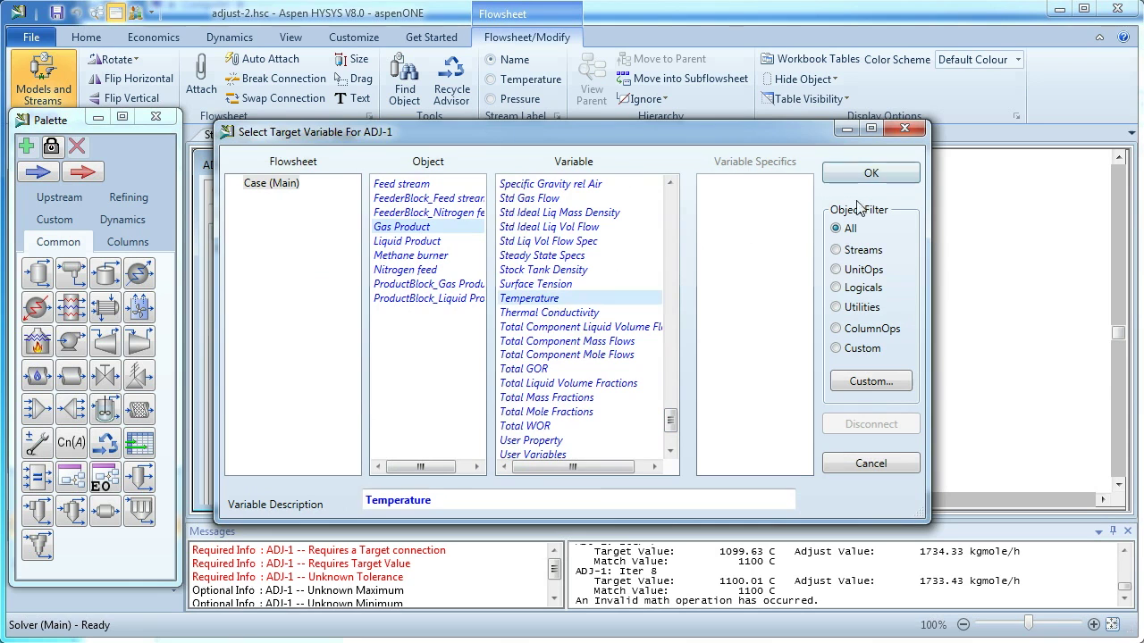
{"action": "left_click", "coordinate": [871, 173]}
{"action": "left_click_drag", "start_coordinate": [824, 257], "coordinate": [820, 339]}
{"action": "left_click", "coordinate": [522, 399]}
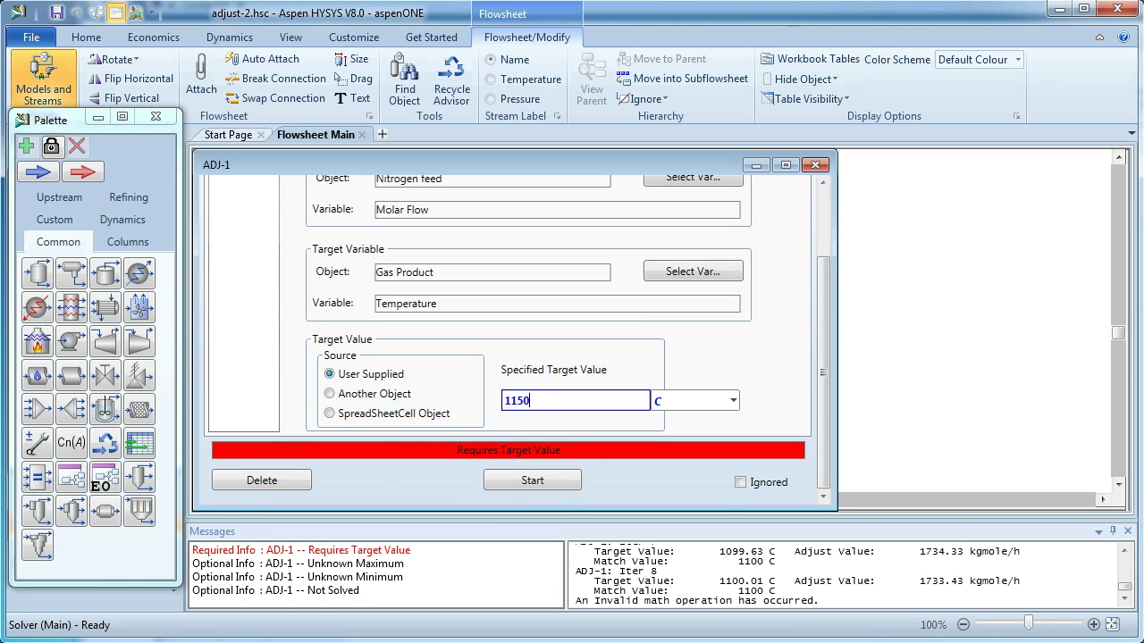
- Commit the 1150 C target and solve ADJ-1, settling Nitrogen feed at 1620 kgmole/h
{"action": "left_click", "coordinate": [528, 484]}
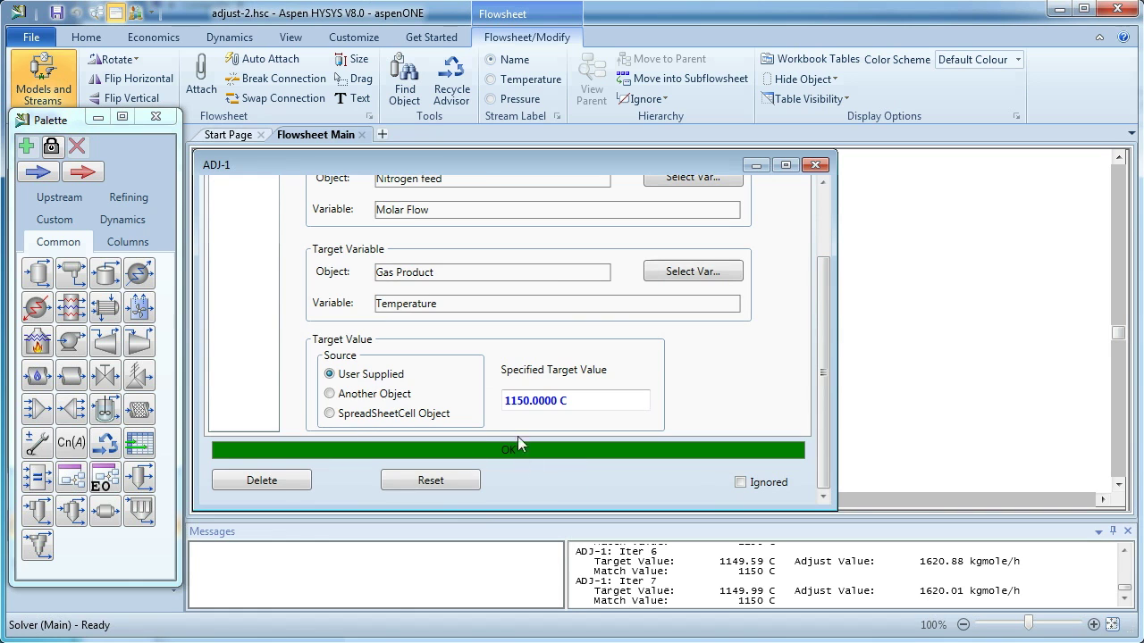
{"action": "left_click_drag", "start_coordinate": [819, 280], "coordinate": [822, 211]}
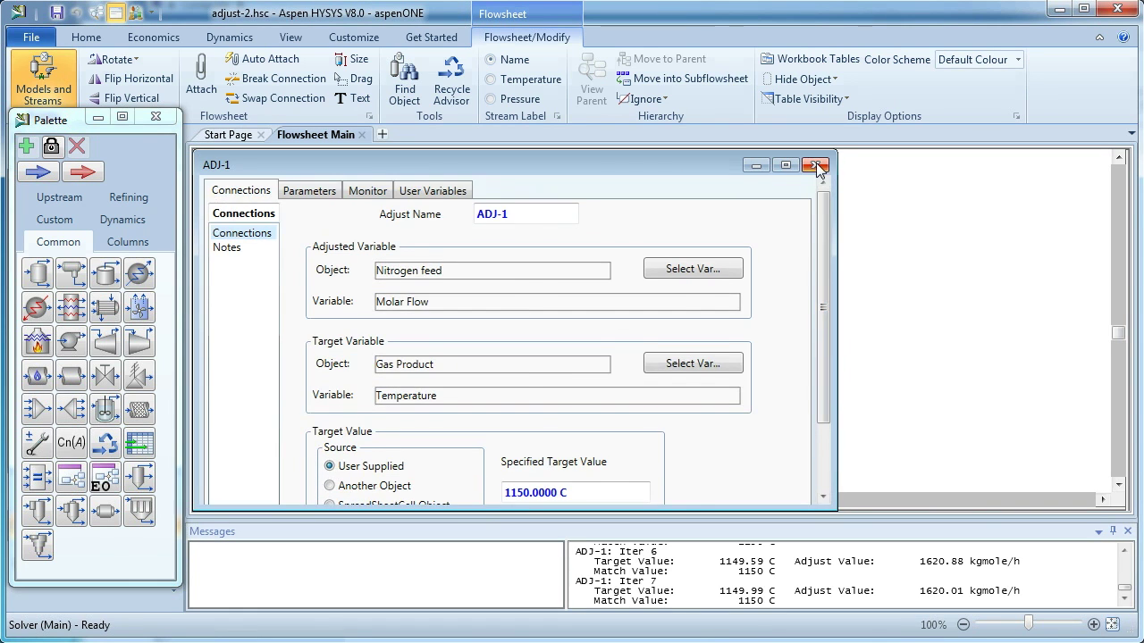
{"action": "left_click", "coordinate": [816, 166]}
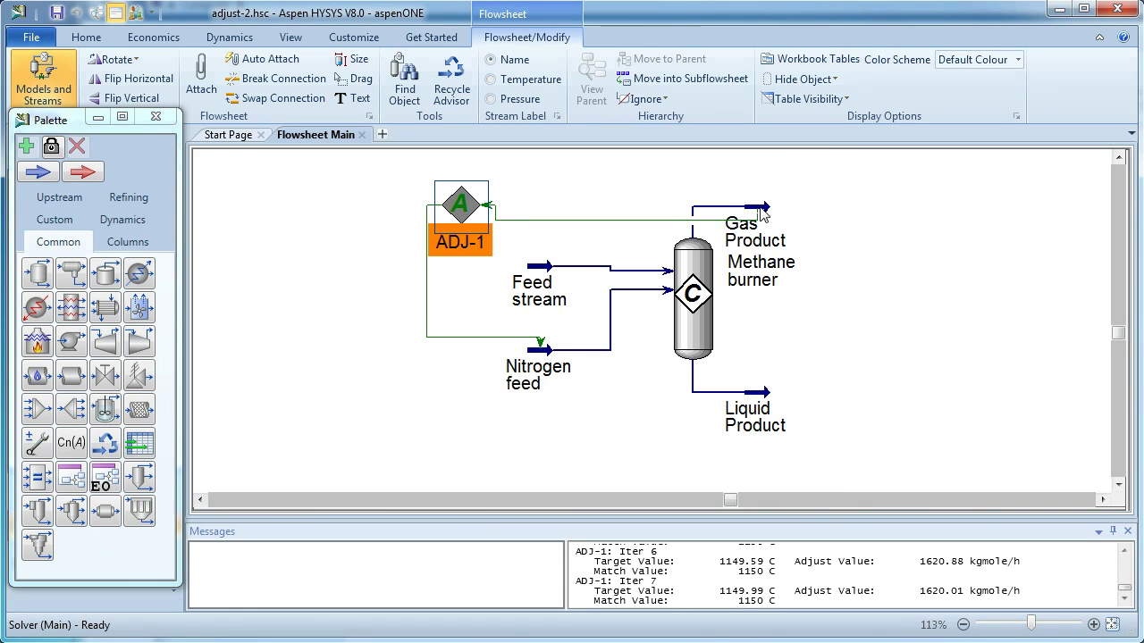
{"action": "mouse_move", "coordinate": [763, 213]}
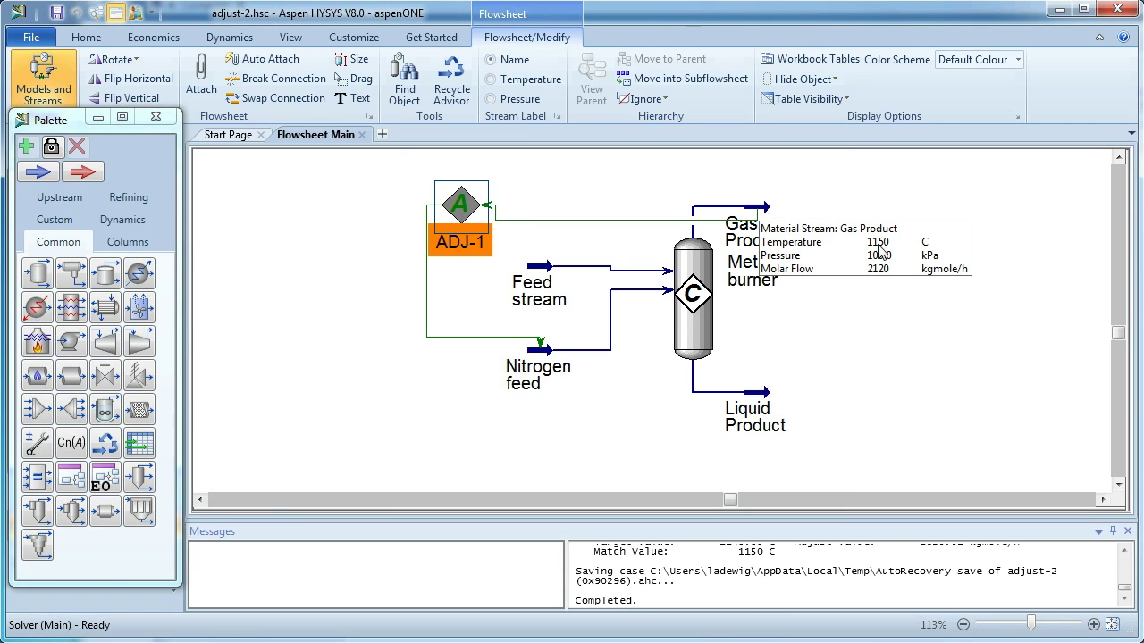
{"action": "mouse_move", "coordinate": [546, 357]}
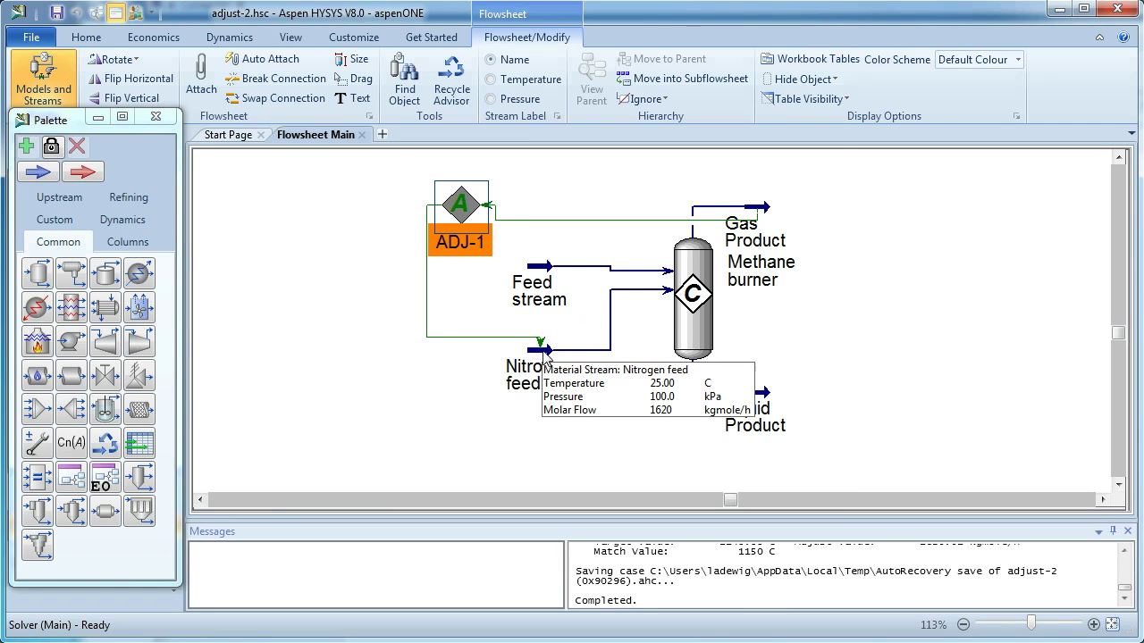